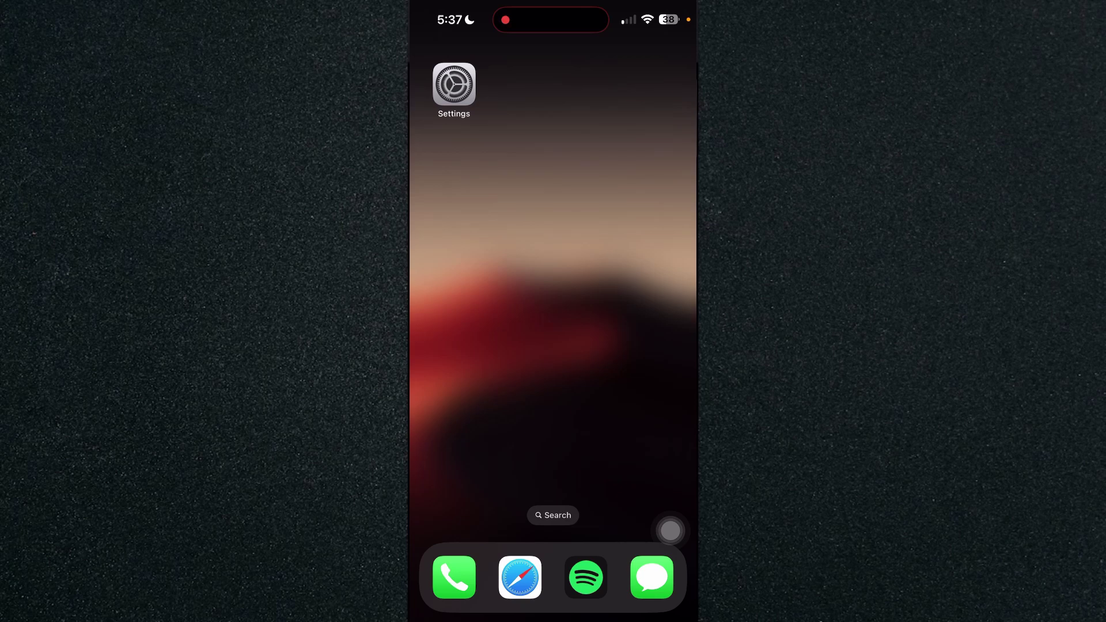
# Go back from the Control Center page to the main Settings category list
pyautogui.click(454, 84)
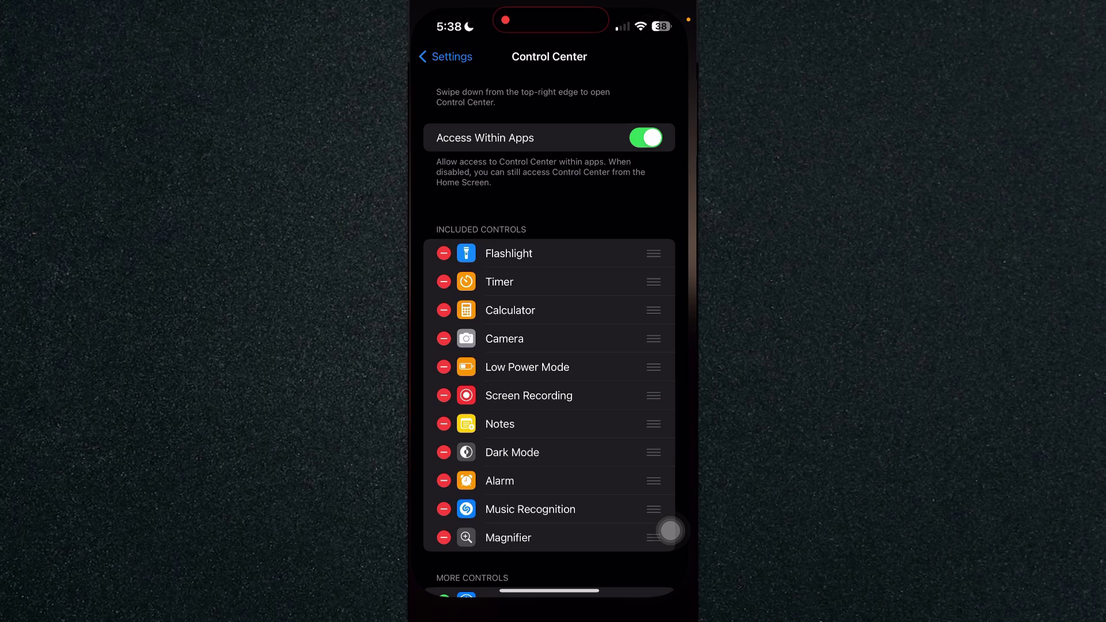
pyautogui.click(444, 54)
pyautogui.scroll(1, 553, 346)
pyautogui.scroll(5, 553, 346)
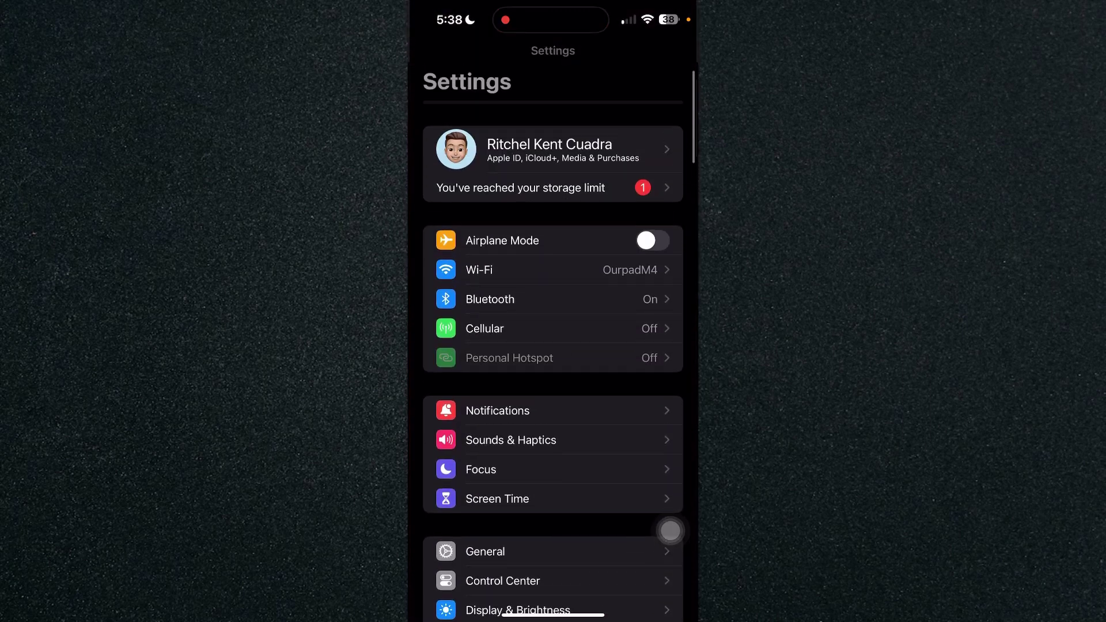
pyautogui.scroll(-4, 552, 346)
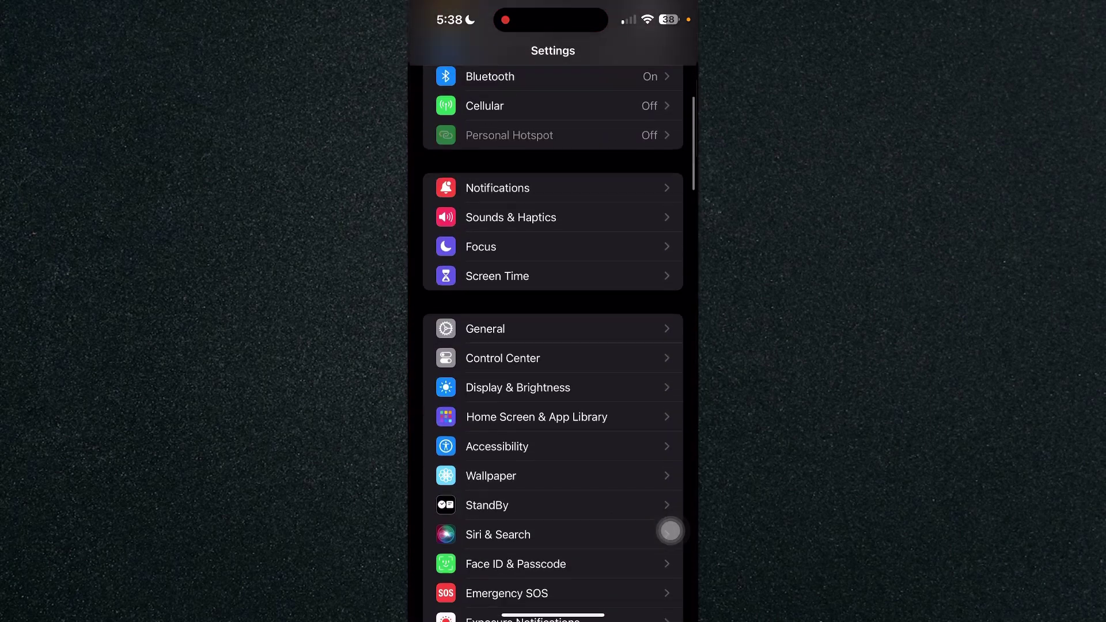
pyautogui.scroll(1, 671, 388)
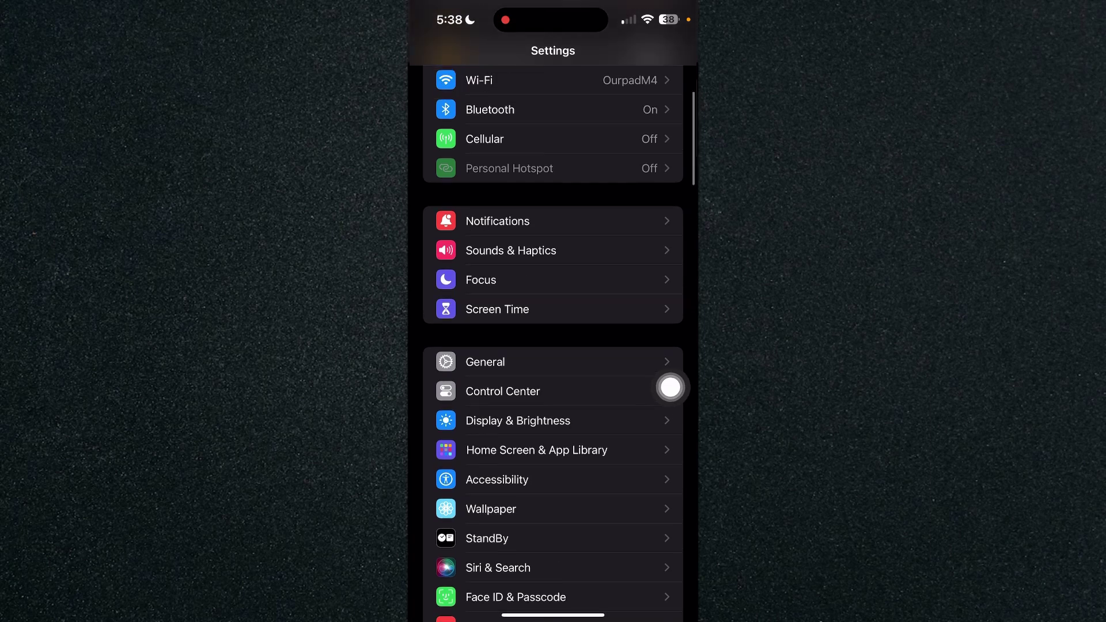
# In Display & Brightness, drag the Brightness slider left to near minimum
pyautogui.click(670, 388)
pyautogui.scroll(-2, 671, 388)
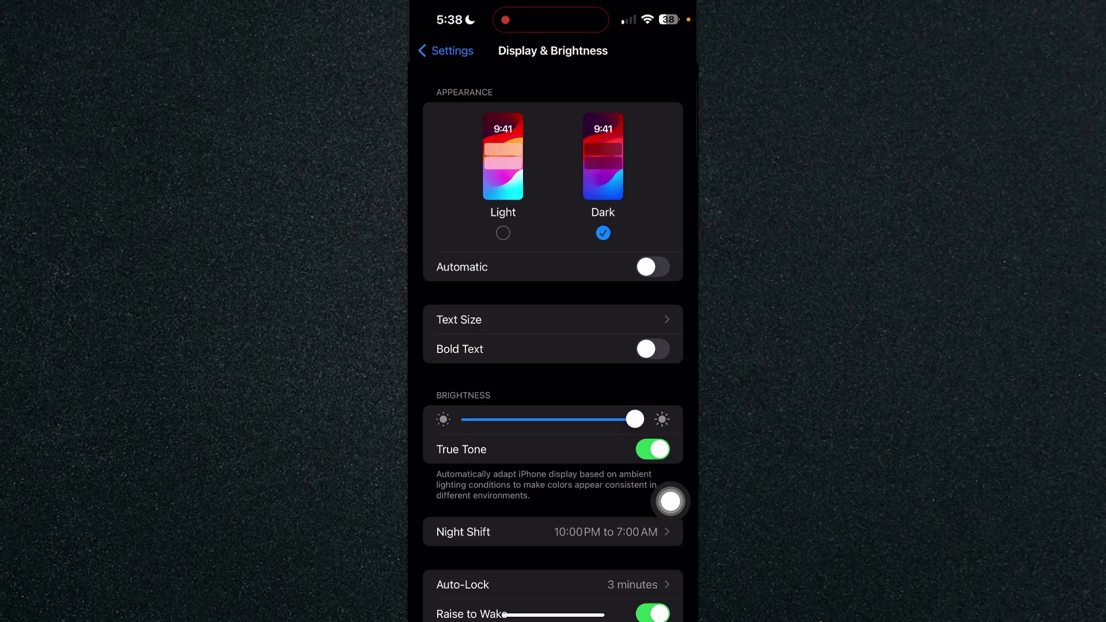
pyautogui.moveTo(634, 419); pyautogui.dragTo(469, 420)
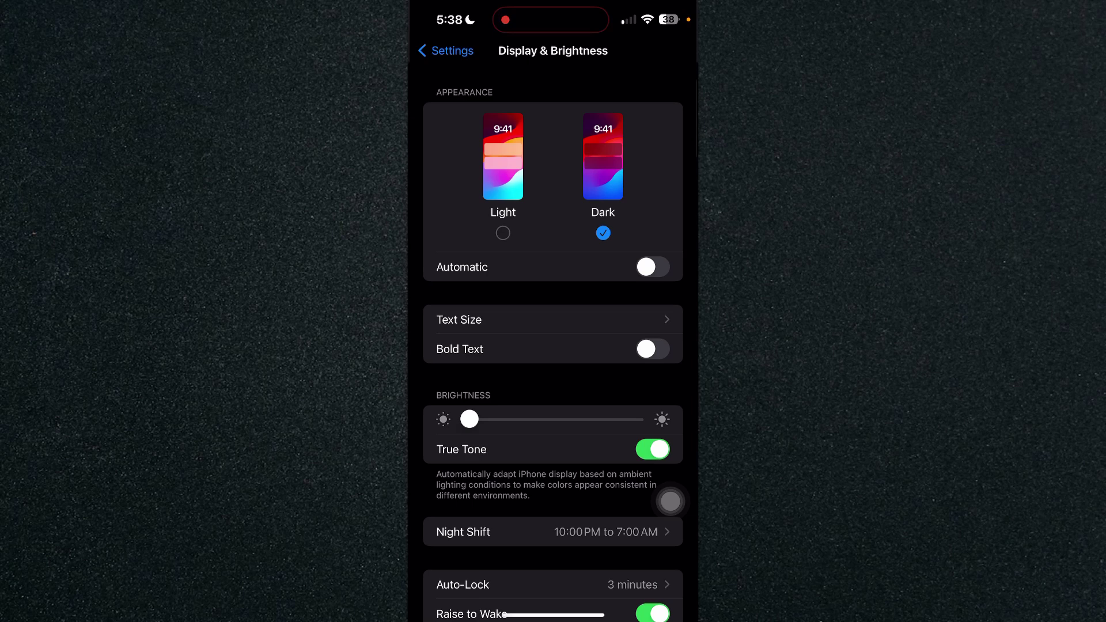
pyautogui.scroll(-5, 553, 346)
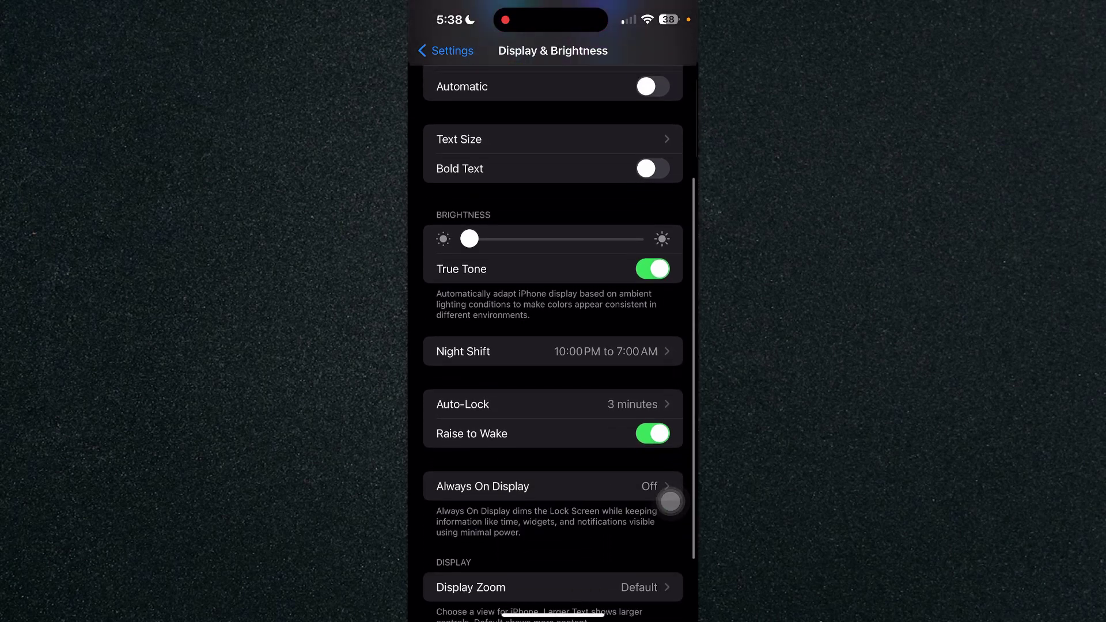
pyautogui.scroll(2, 552, 346)
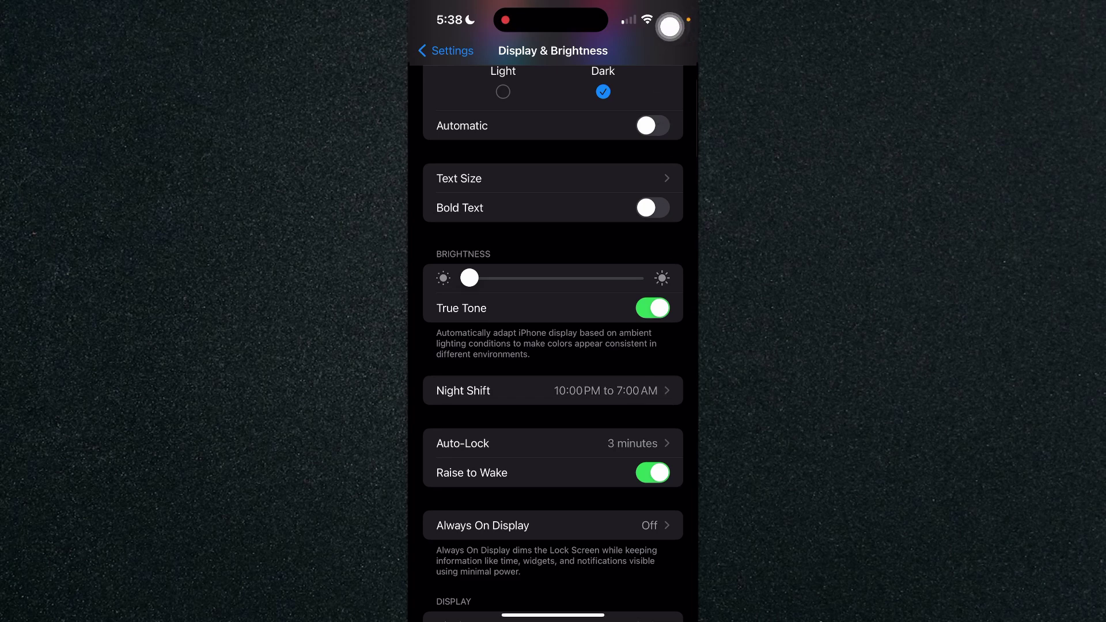
# Swipe down from the top-right corner to reveal Control Center's brightness slider
pyautogui.click(669, 27)
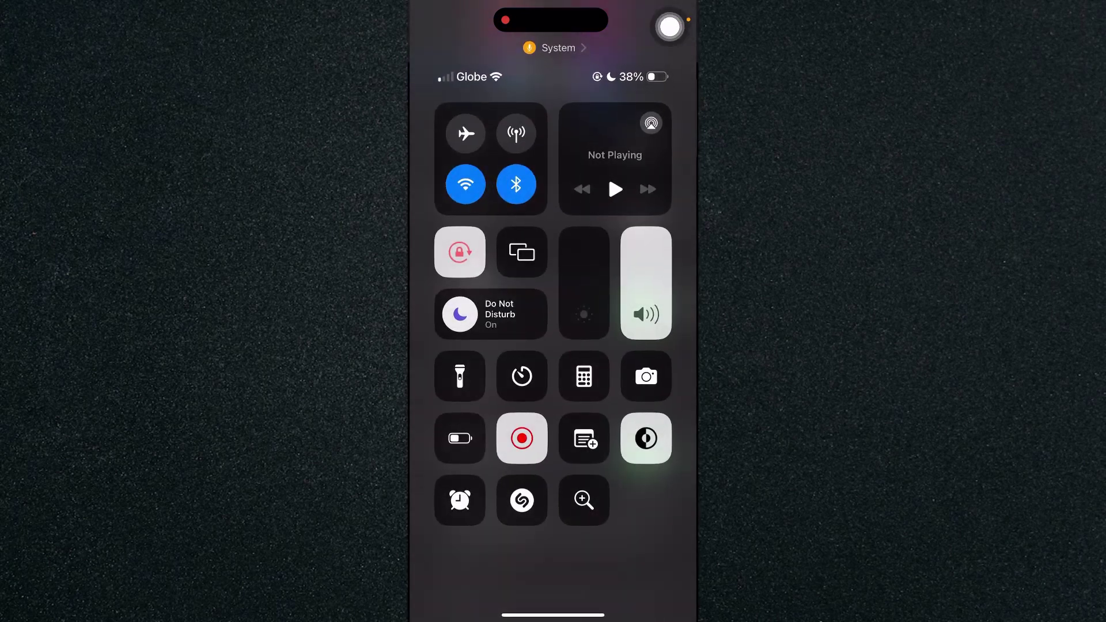